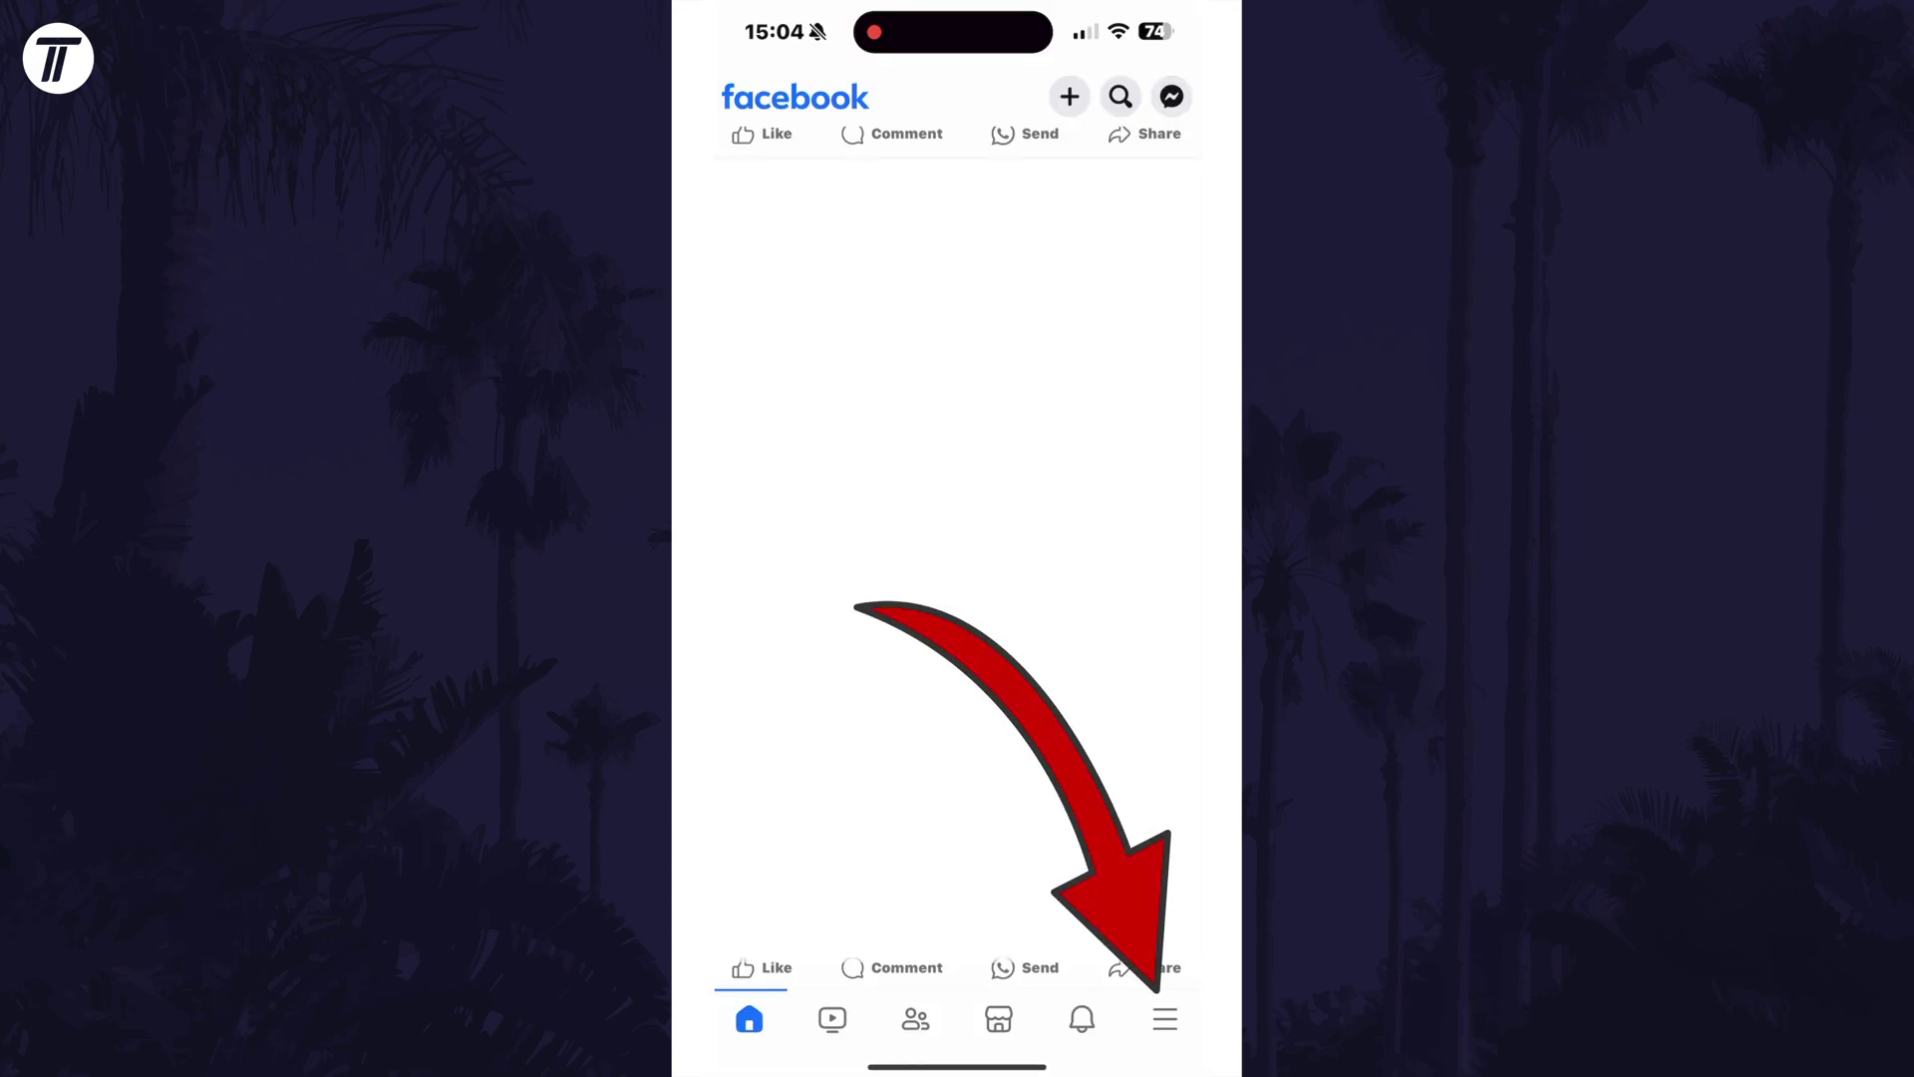
# Step: Navigate from the menu through Settings & Privacy to the People you may know notification options
pyautogui.click(1164, 1019)
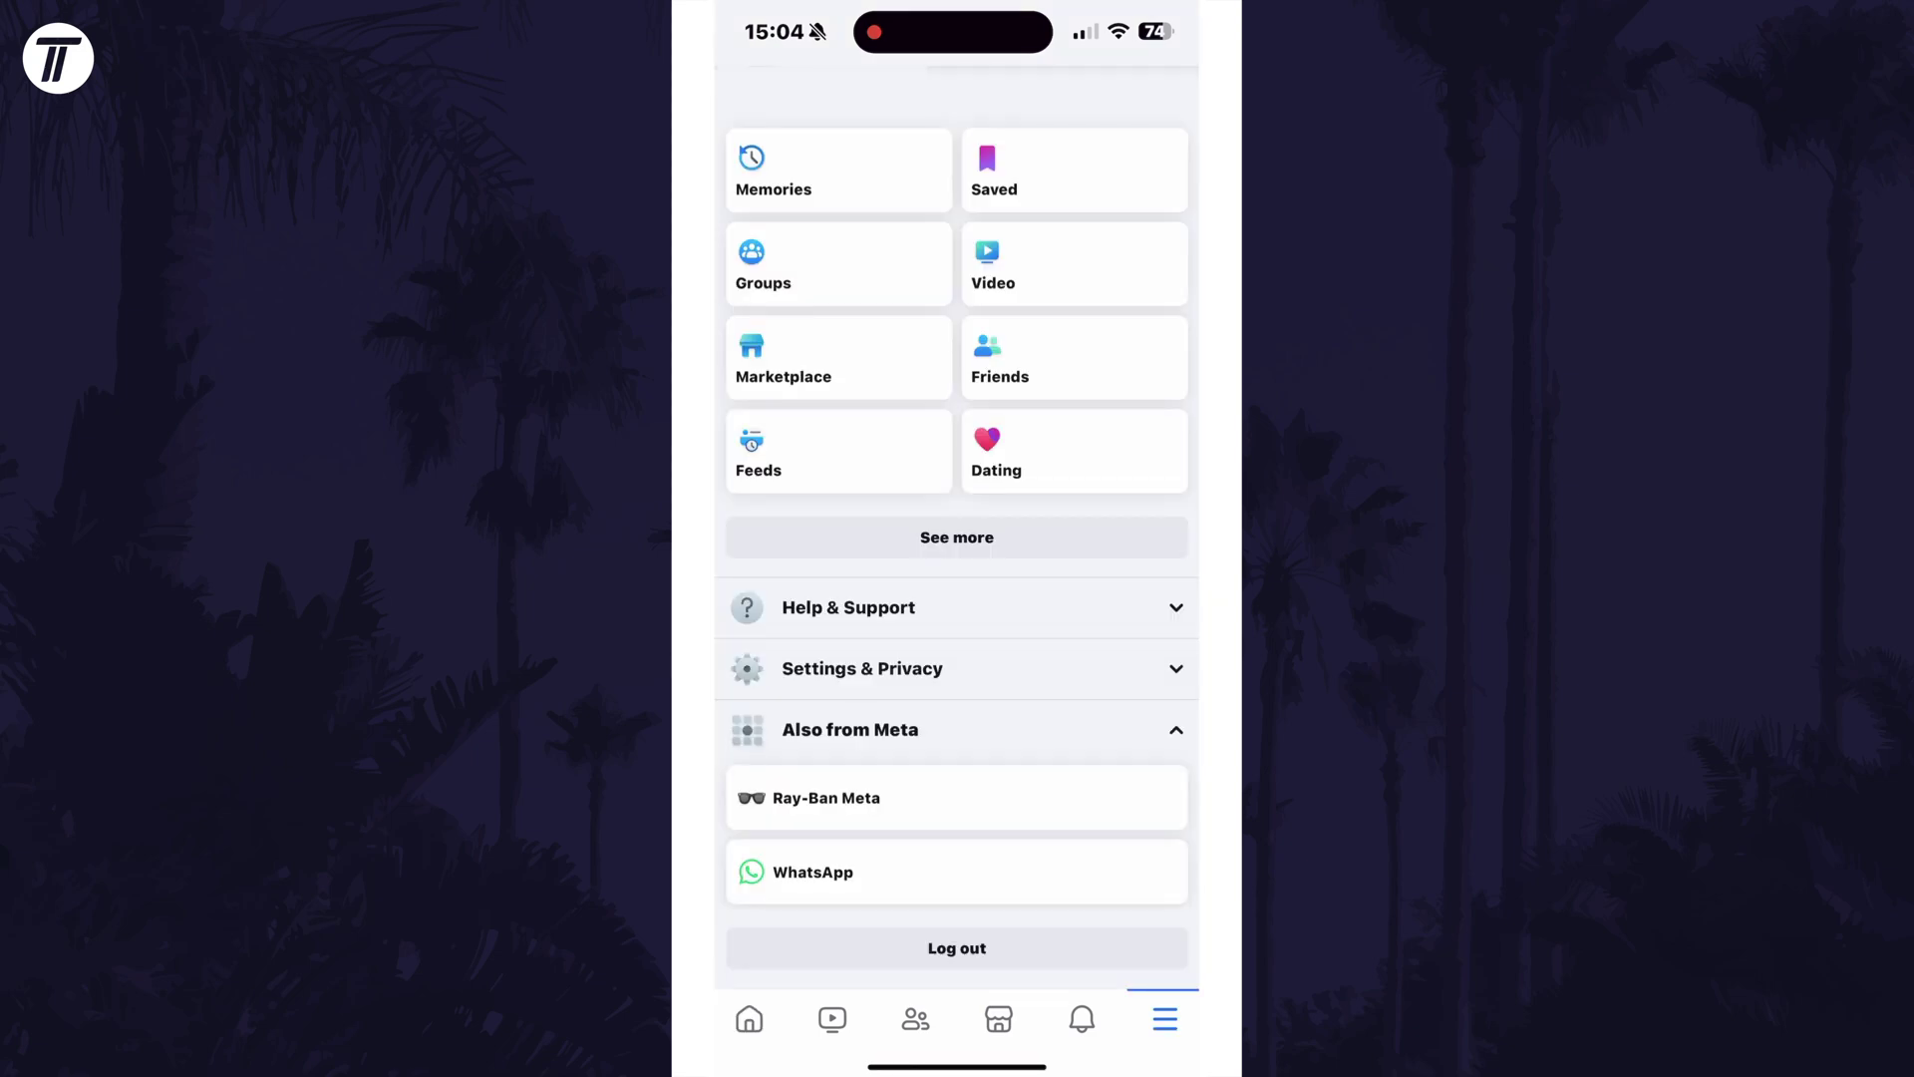
pyautogui.click(862, 669)
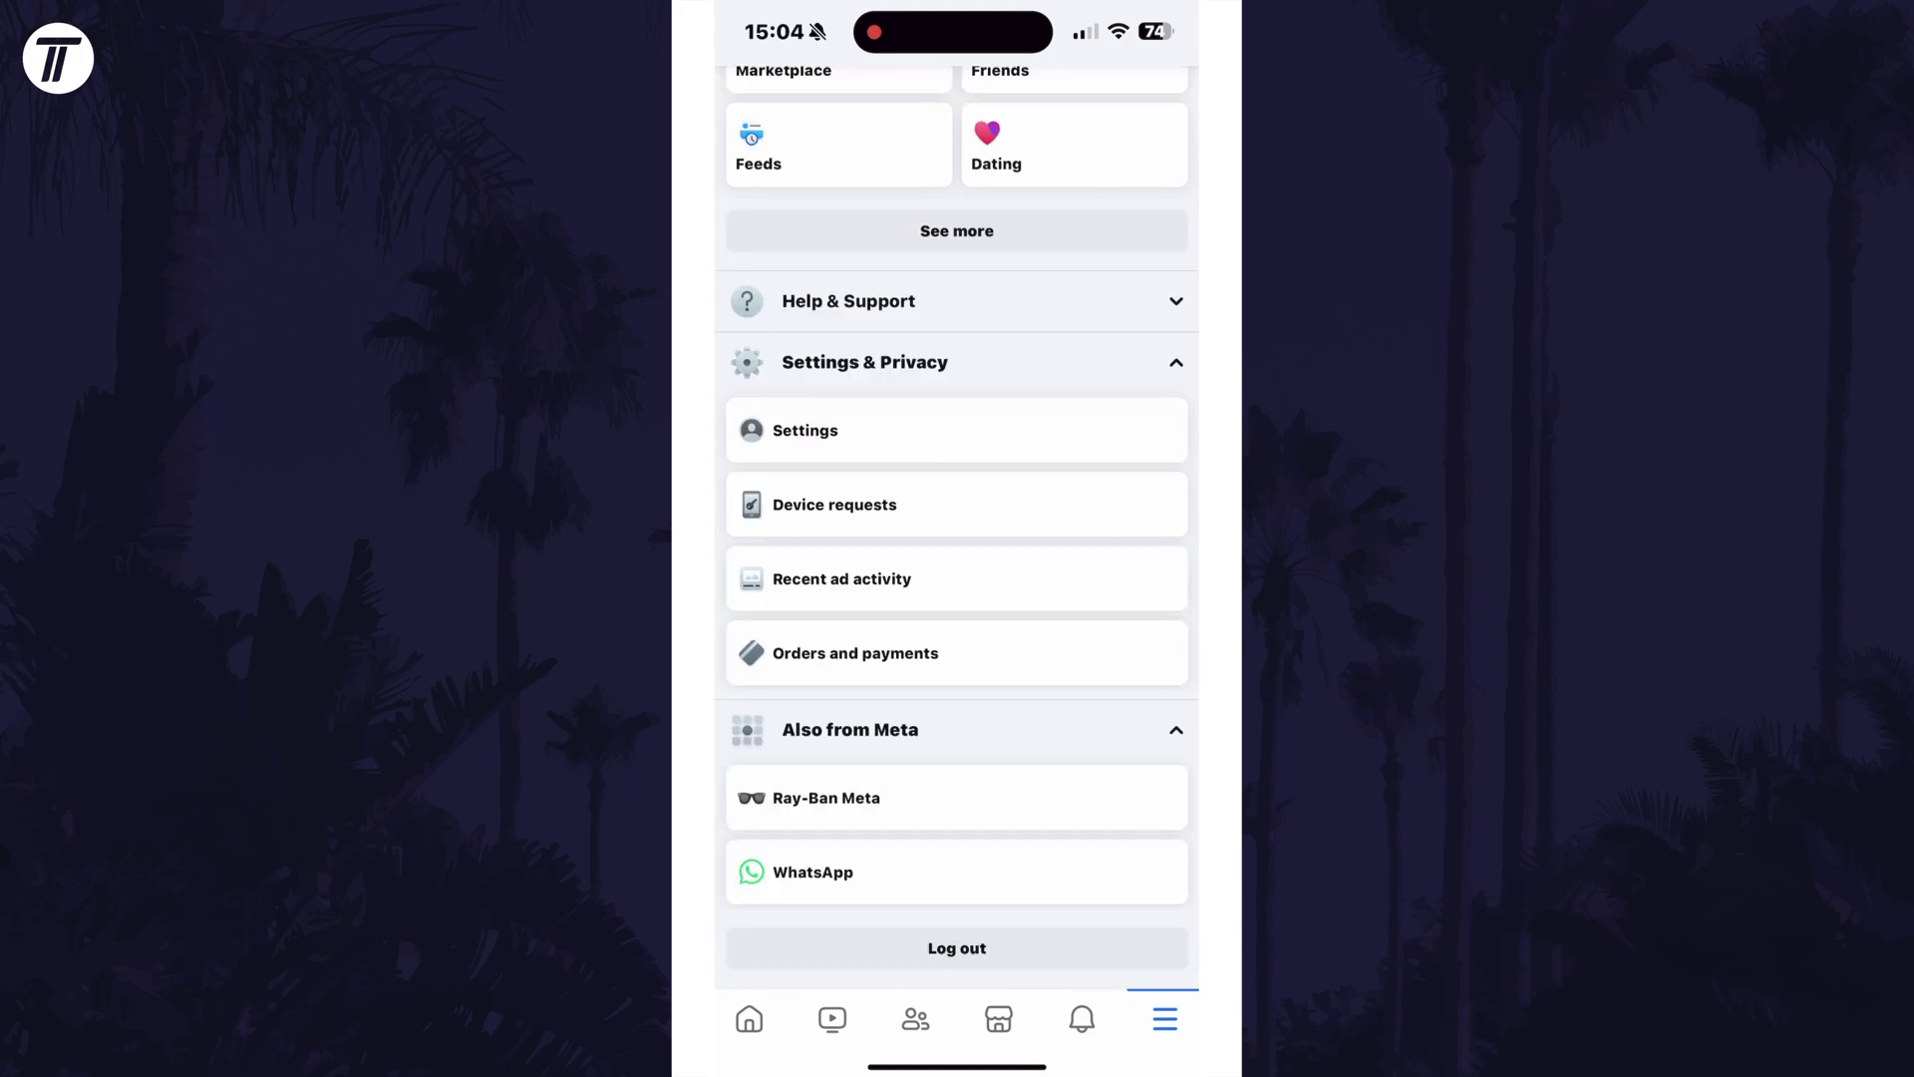
pyautogui.click(805, 429)
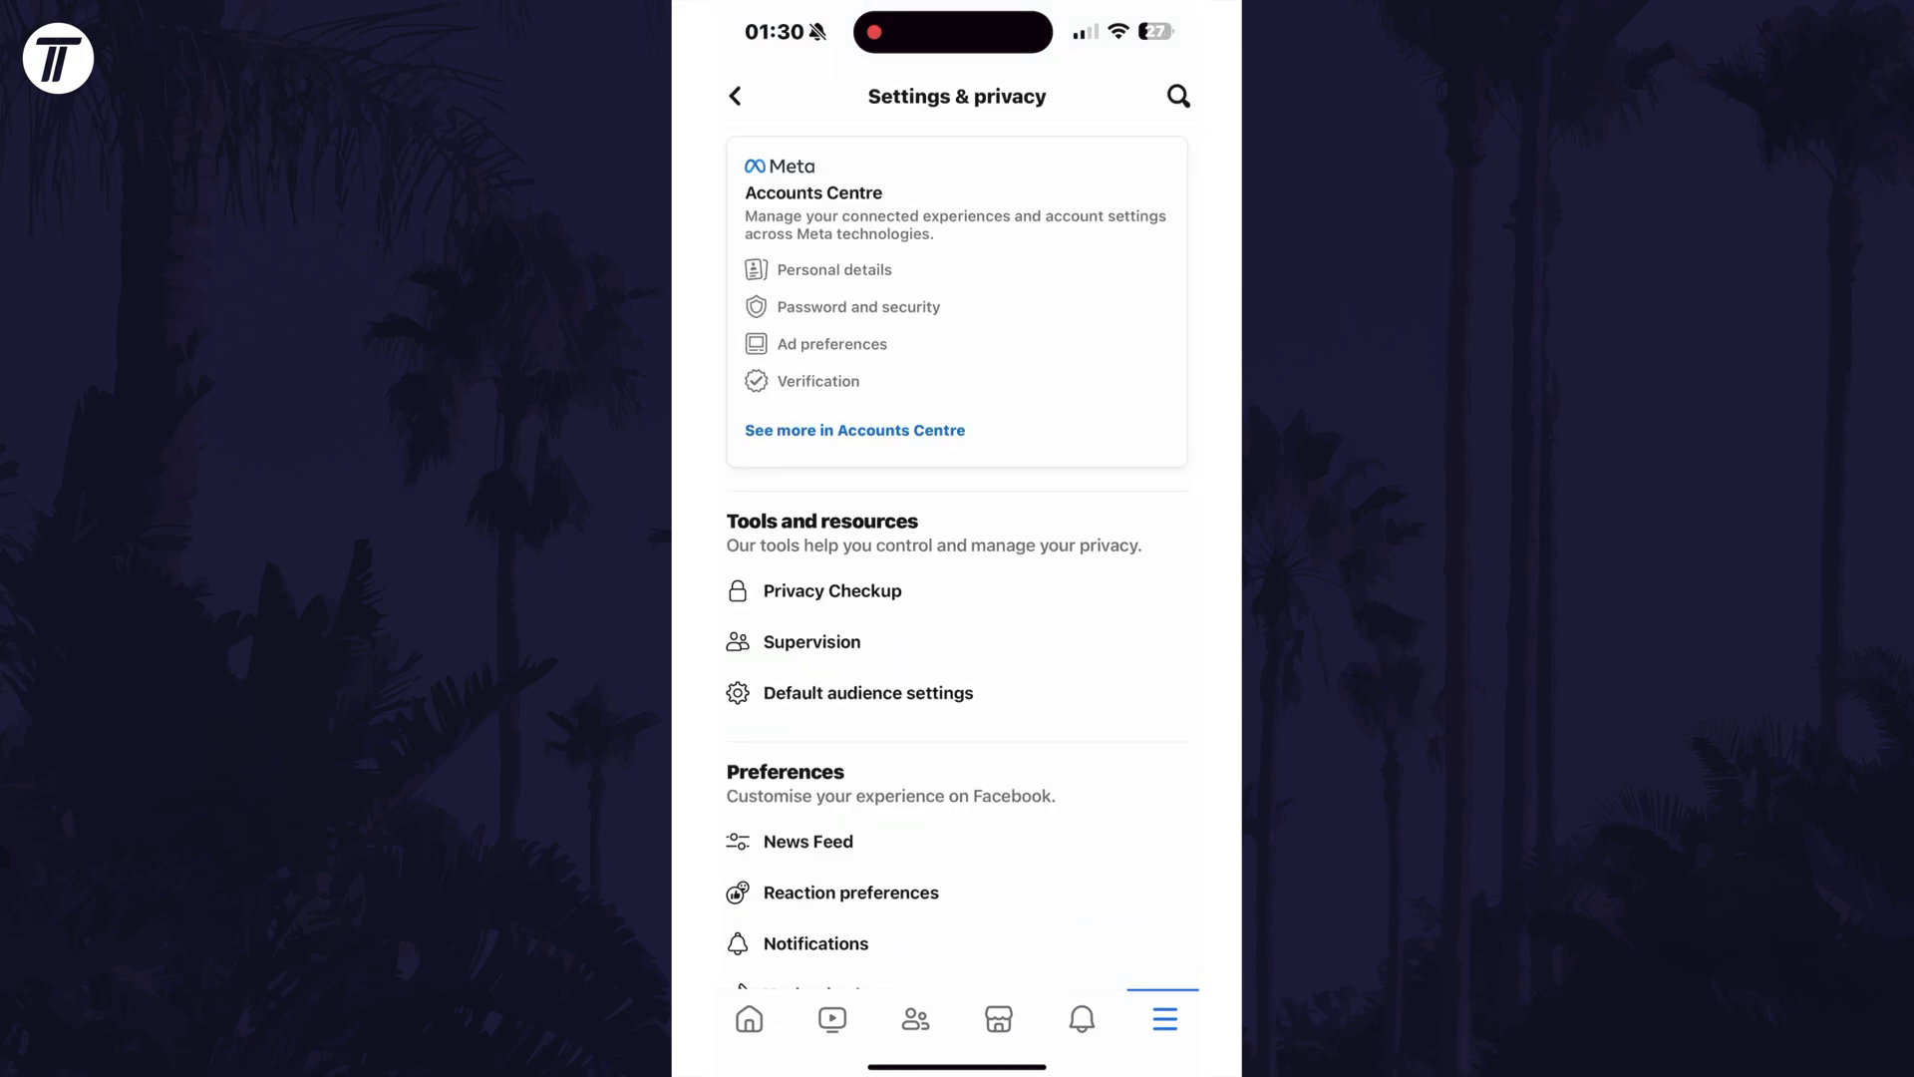
pyautogui.scroll(-3, 954, 561)
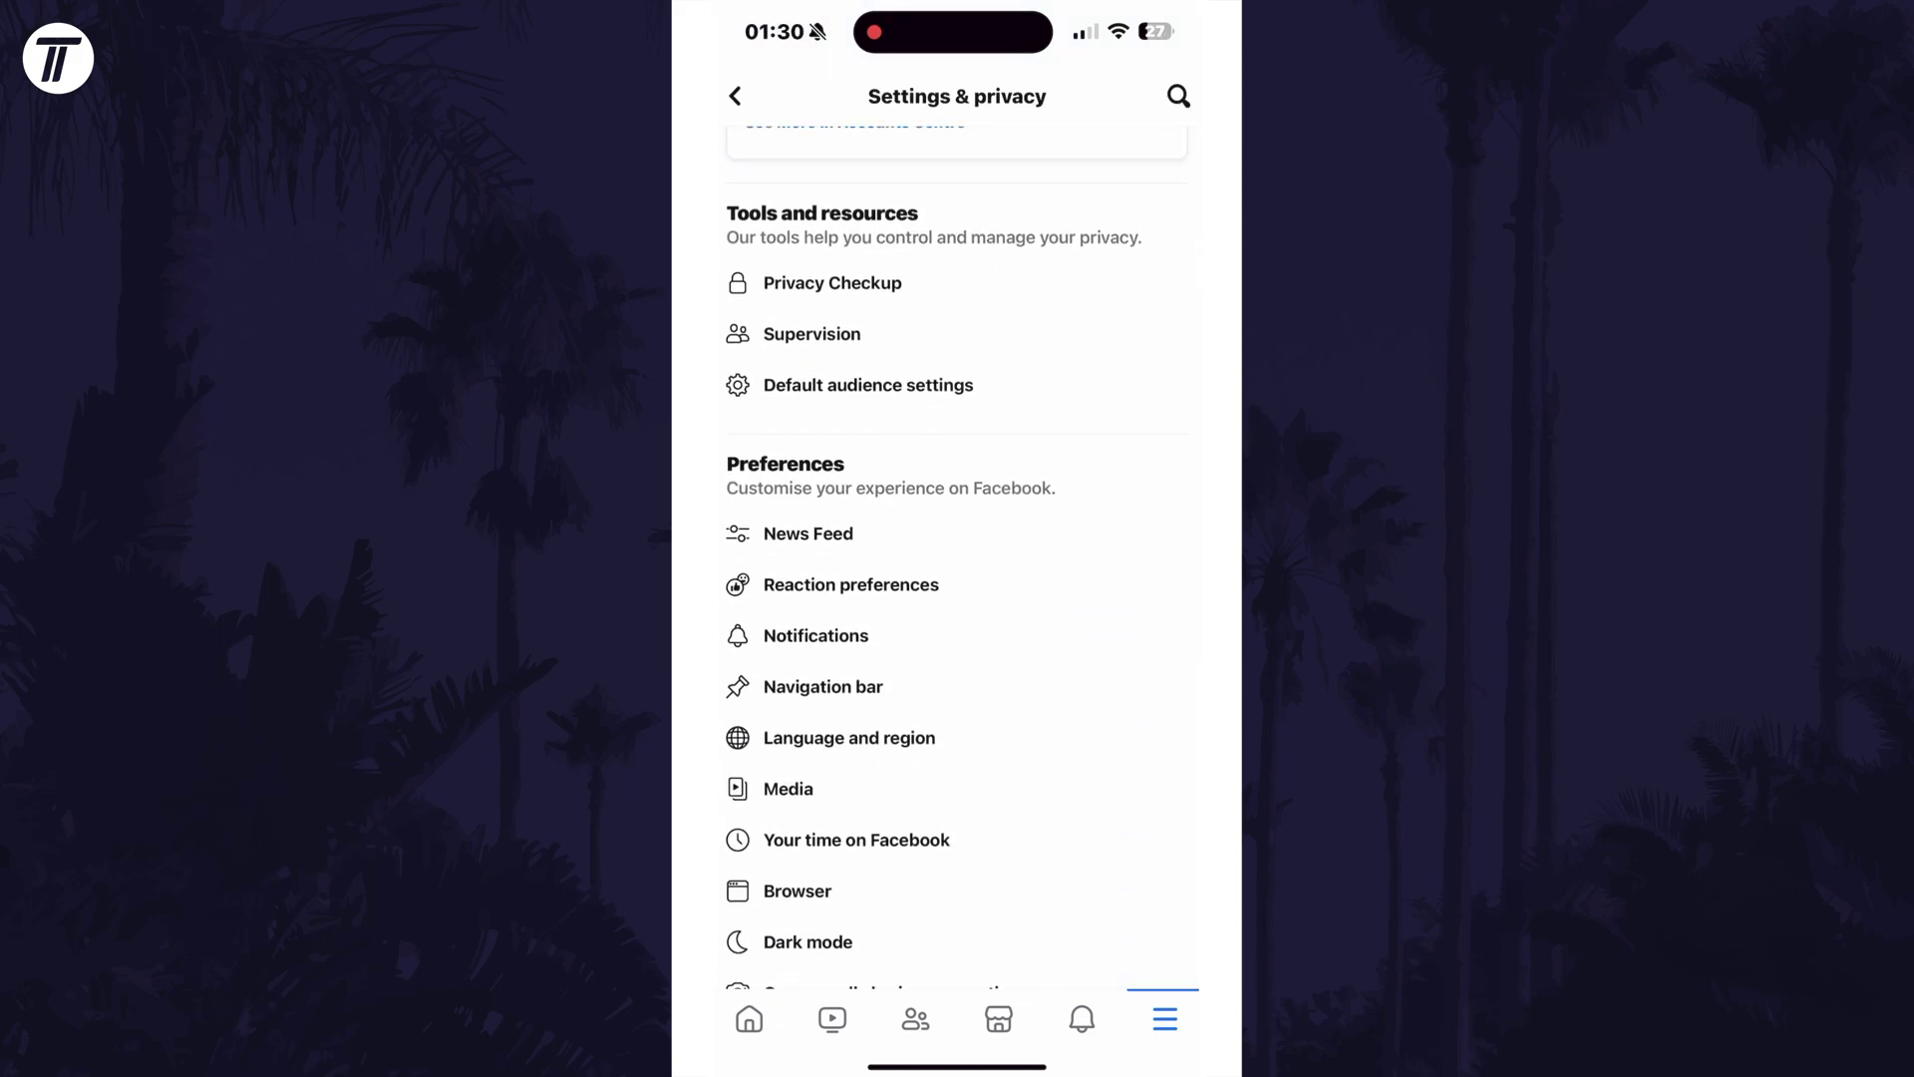
pyautogui.click(815, 611)
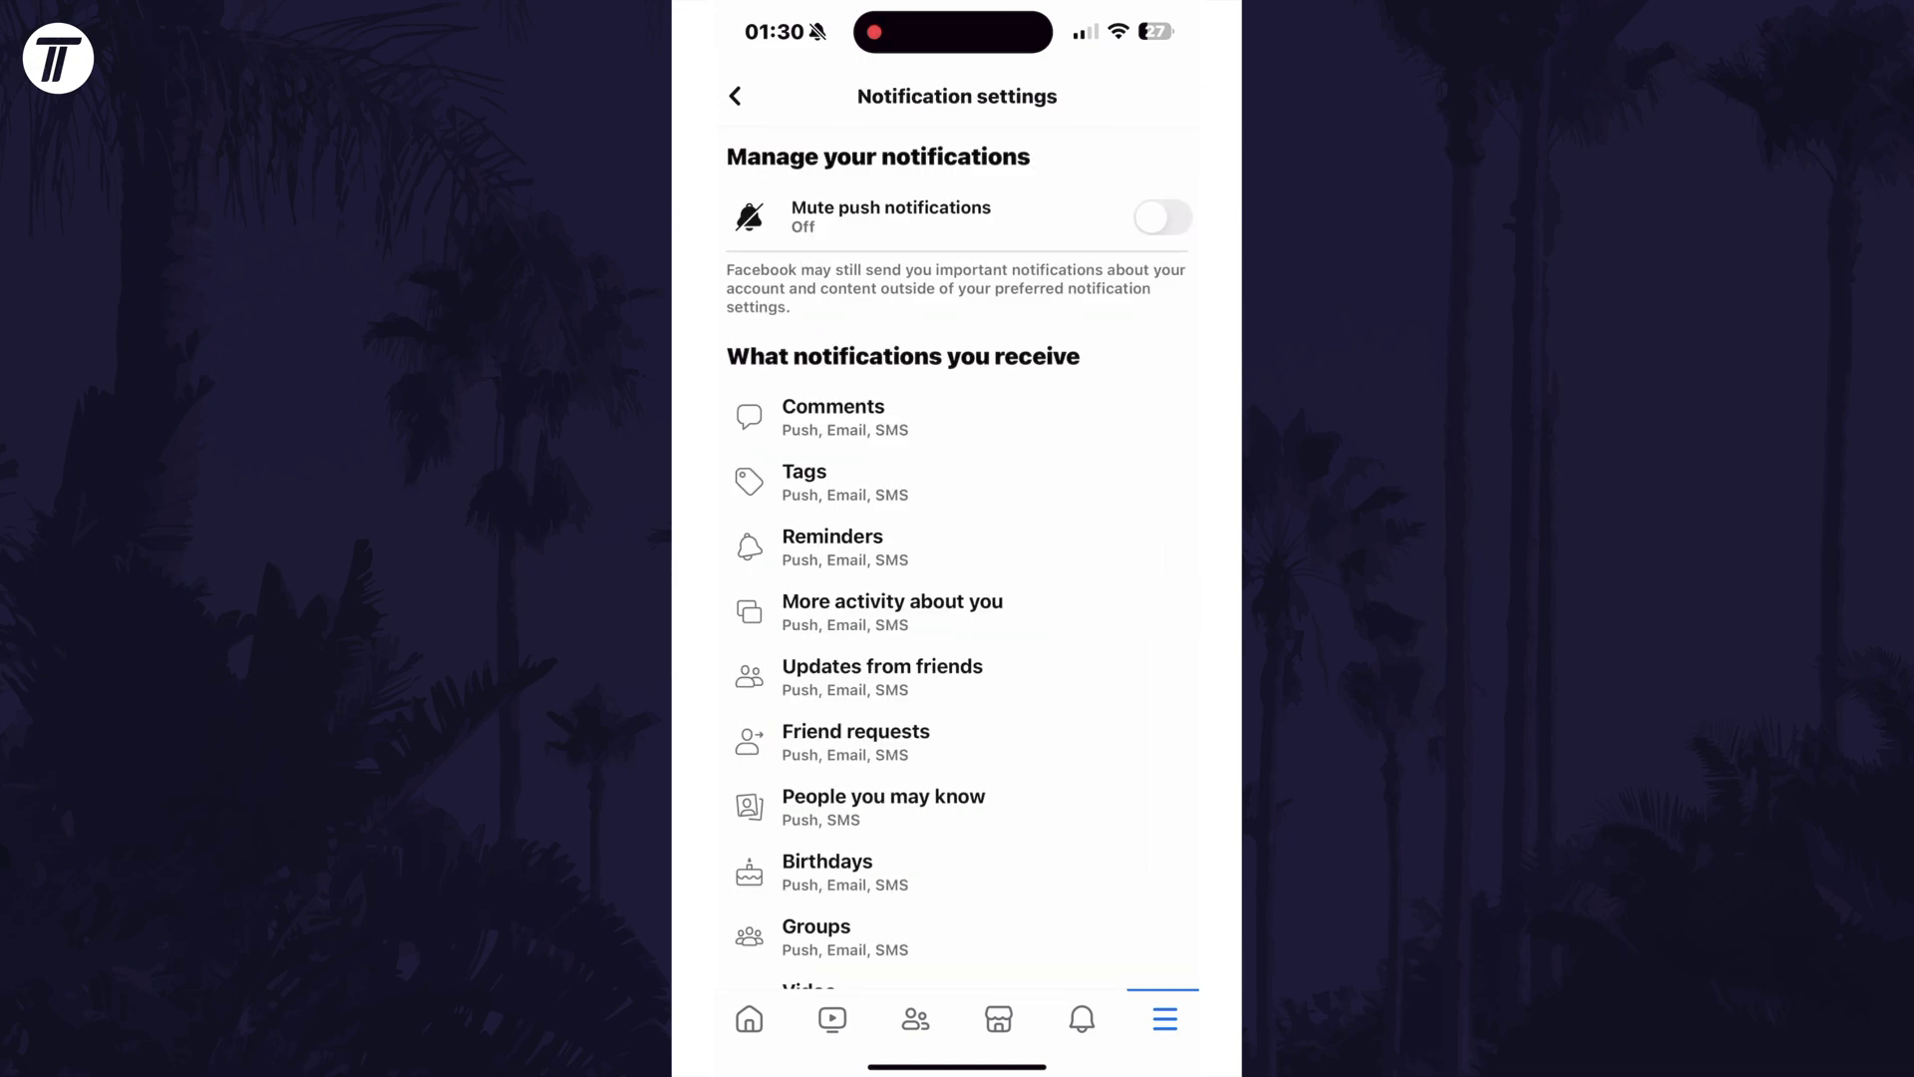
pyautogui.scroll(-2, 957, 598)
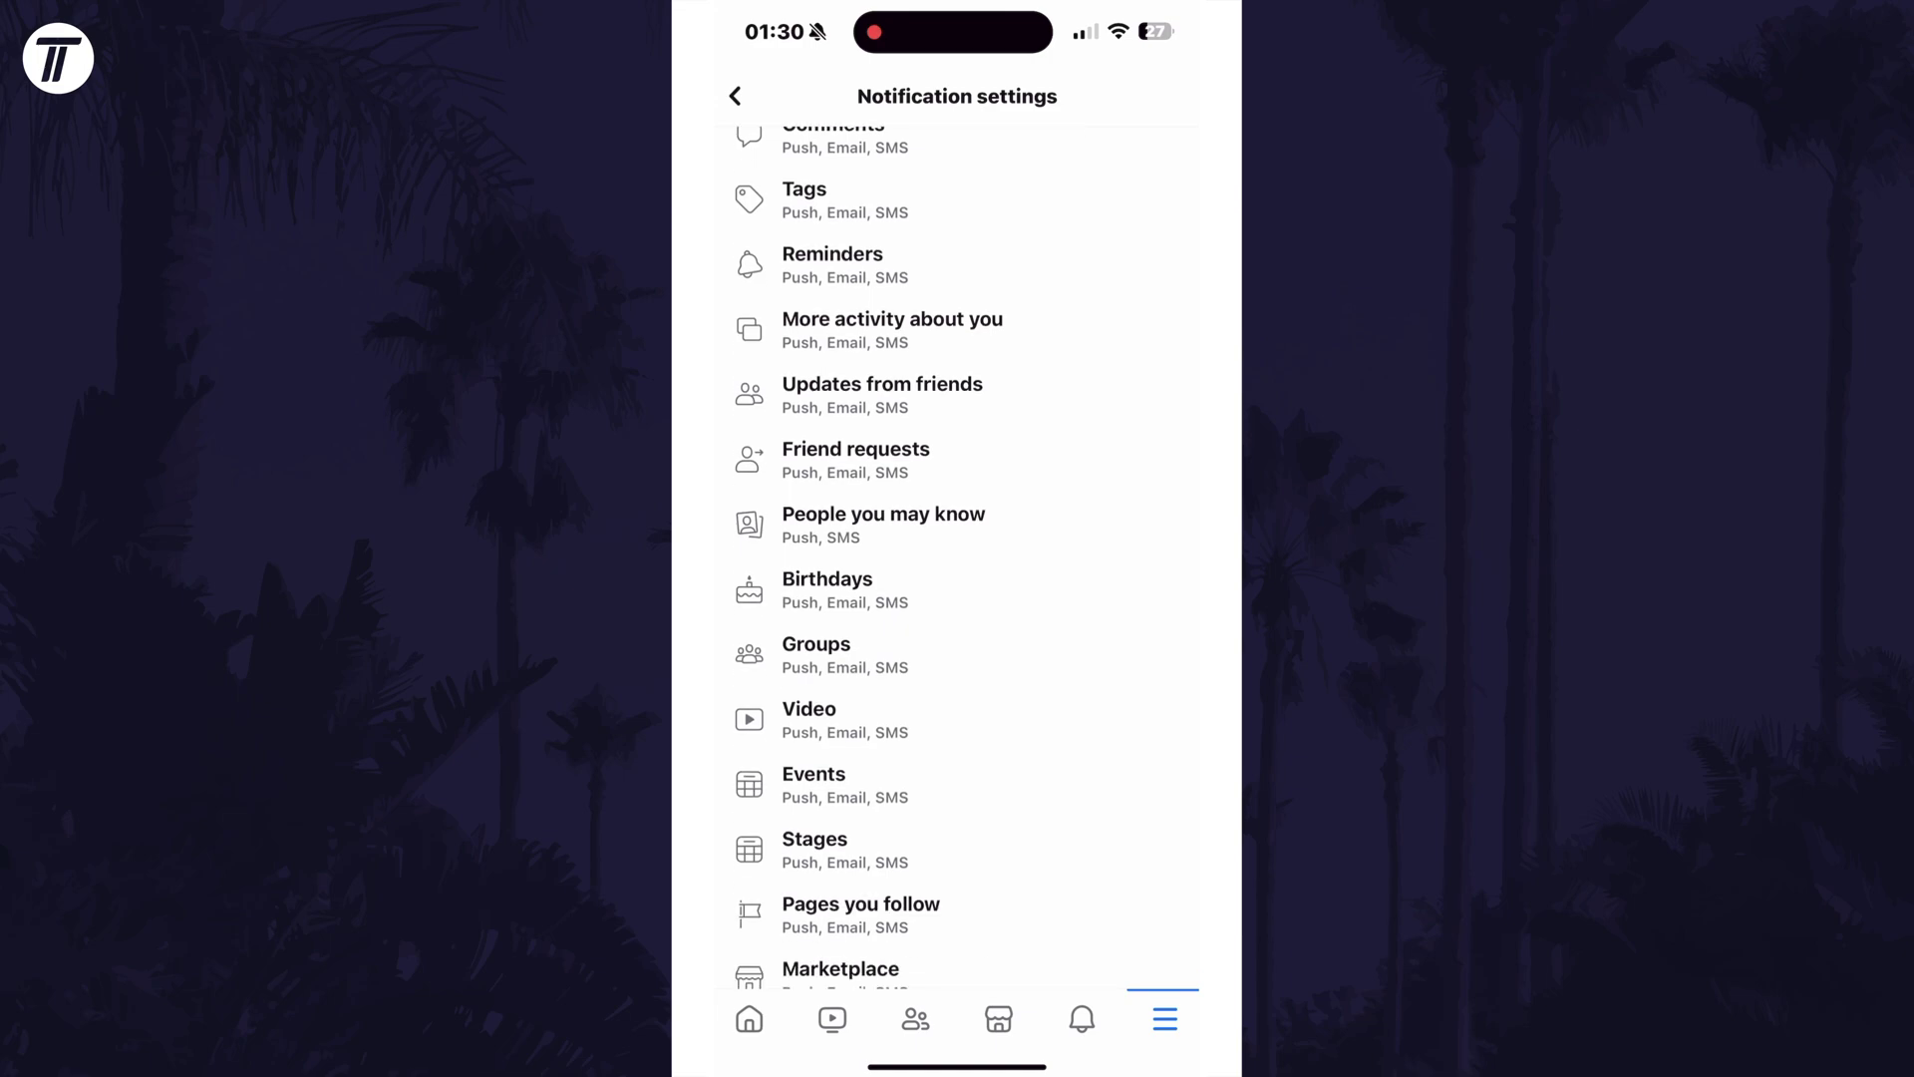
pyautogui.click(958, 523)
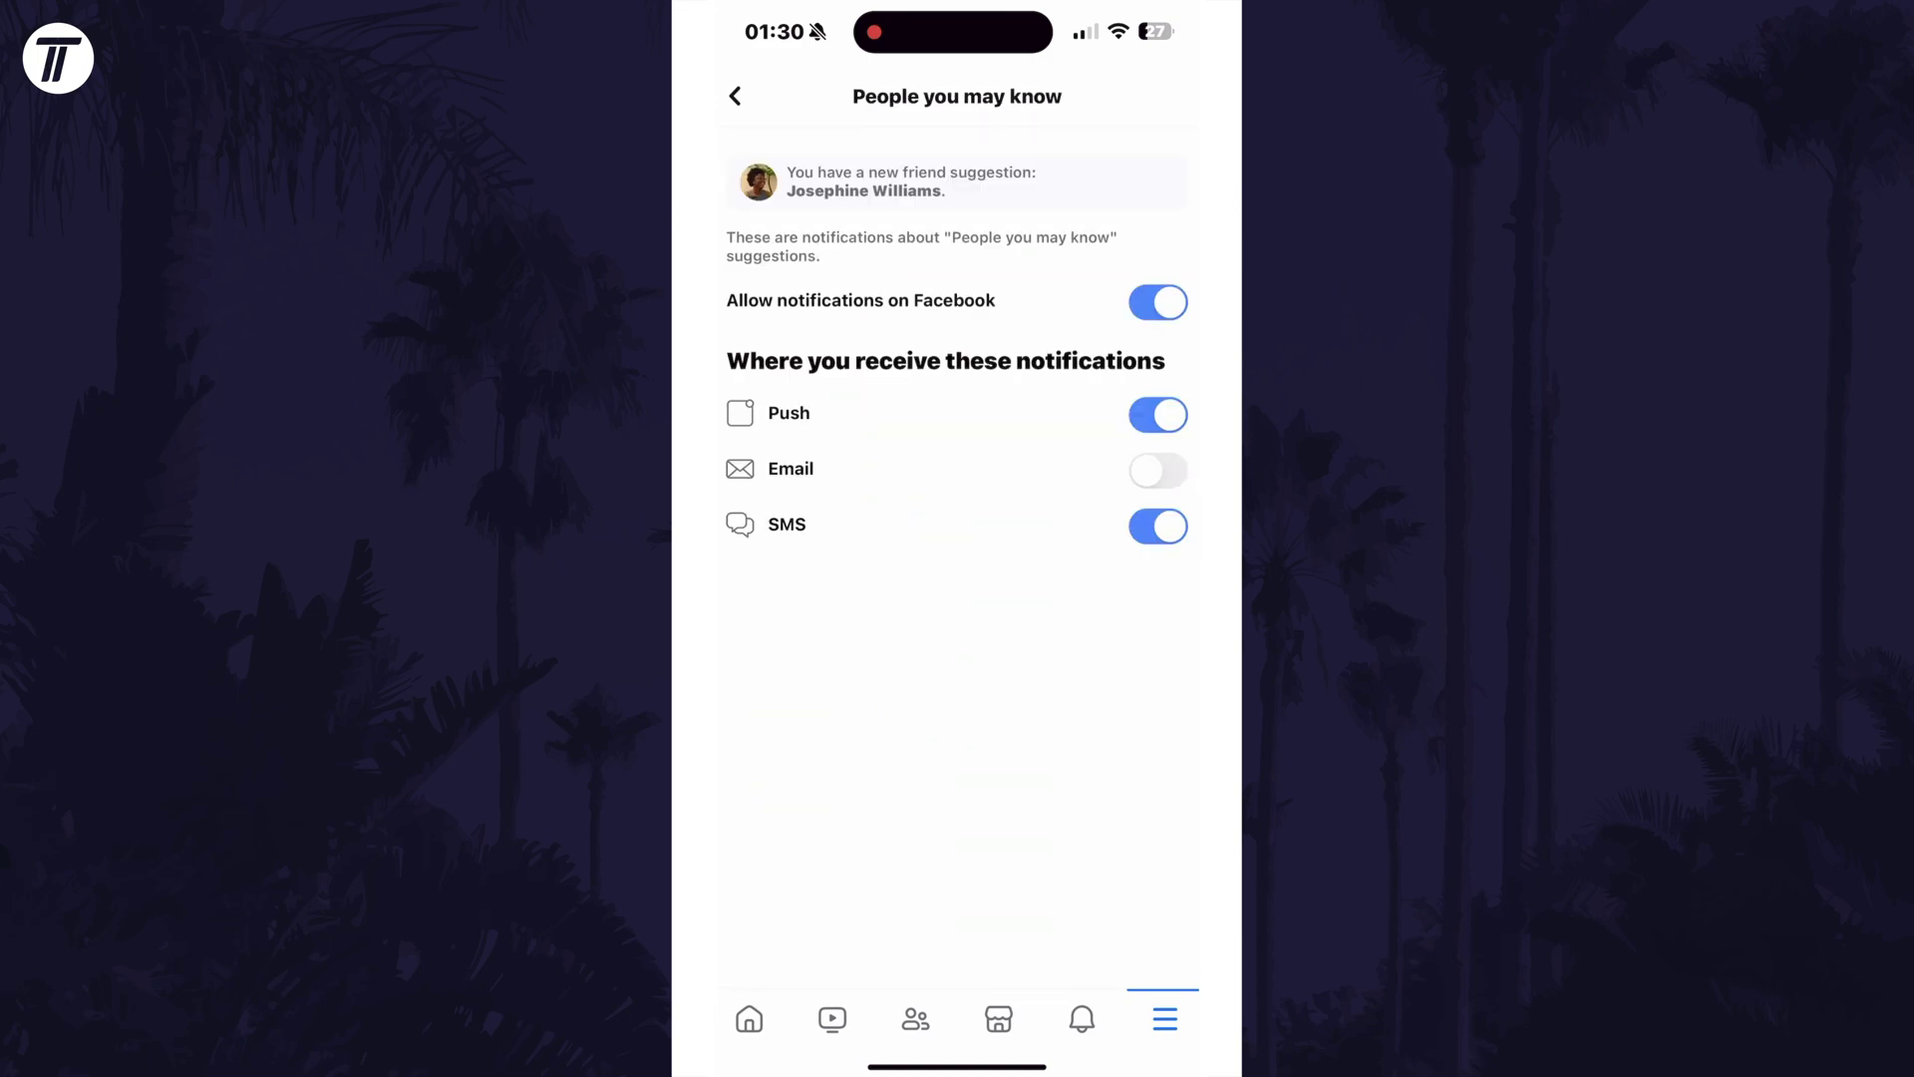
# Step: Turn the notifications off, re-enable them, and disable Push and SMS delivery
pyautogui.click(1157, 301)
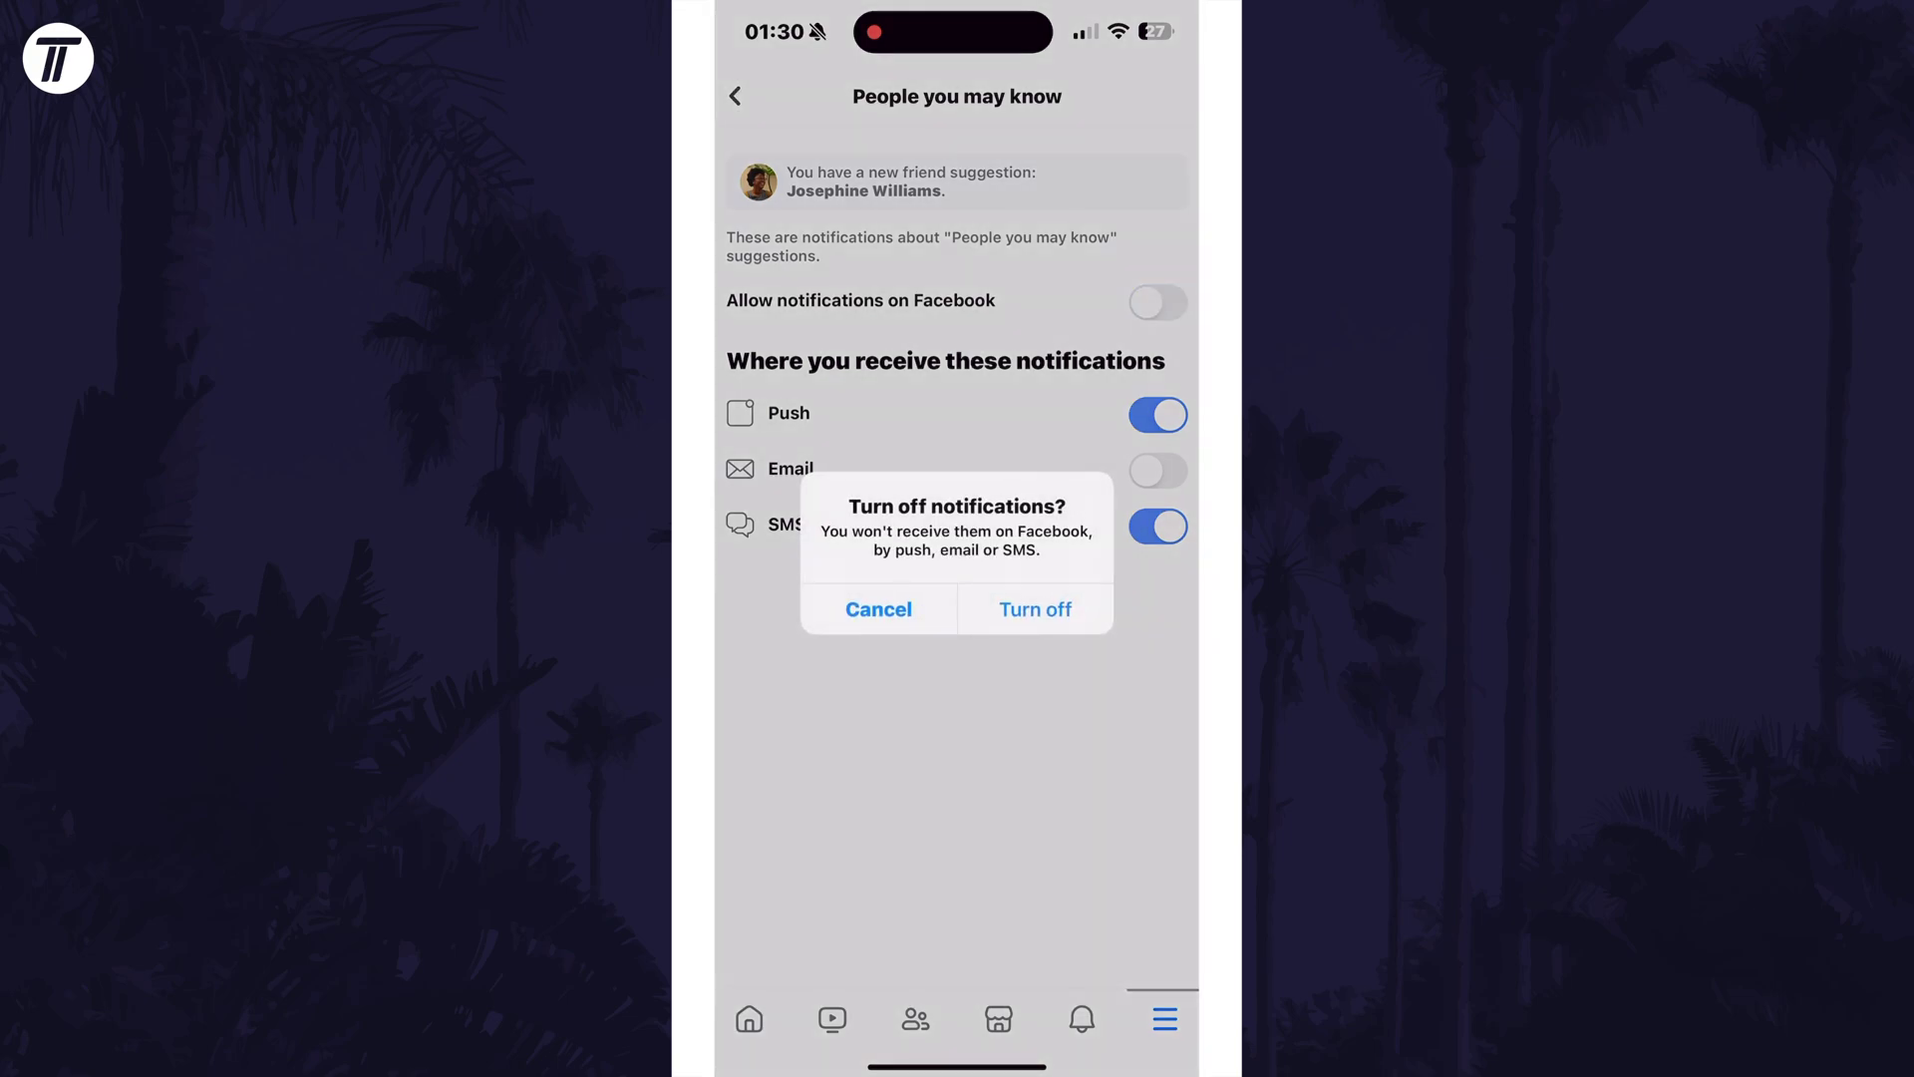
pyautogui.click(1035, 609)
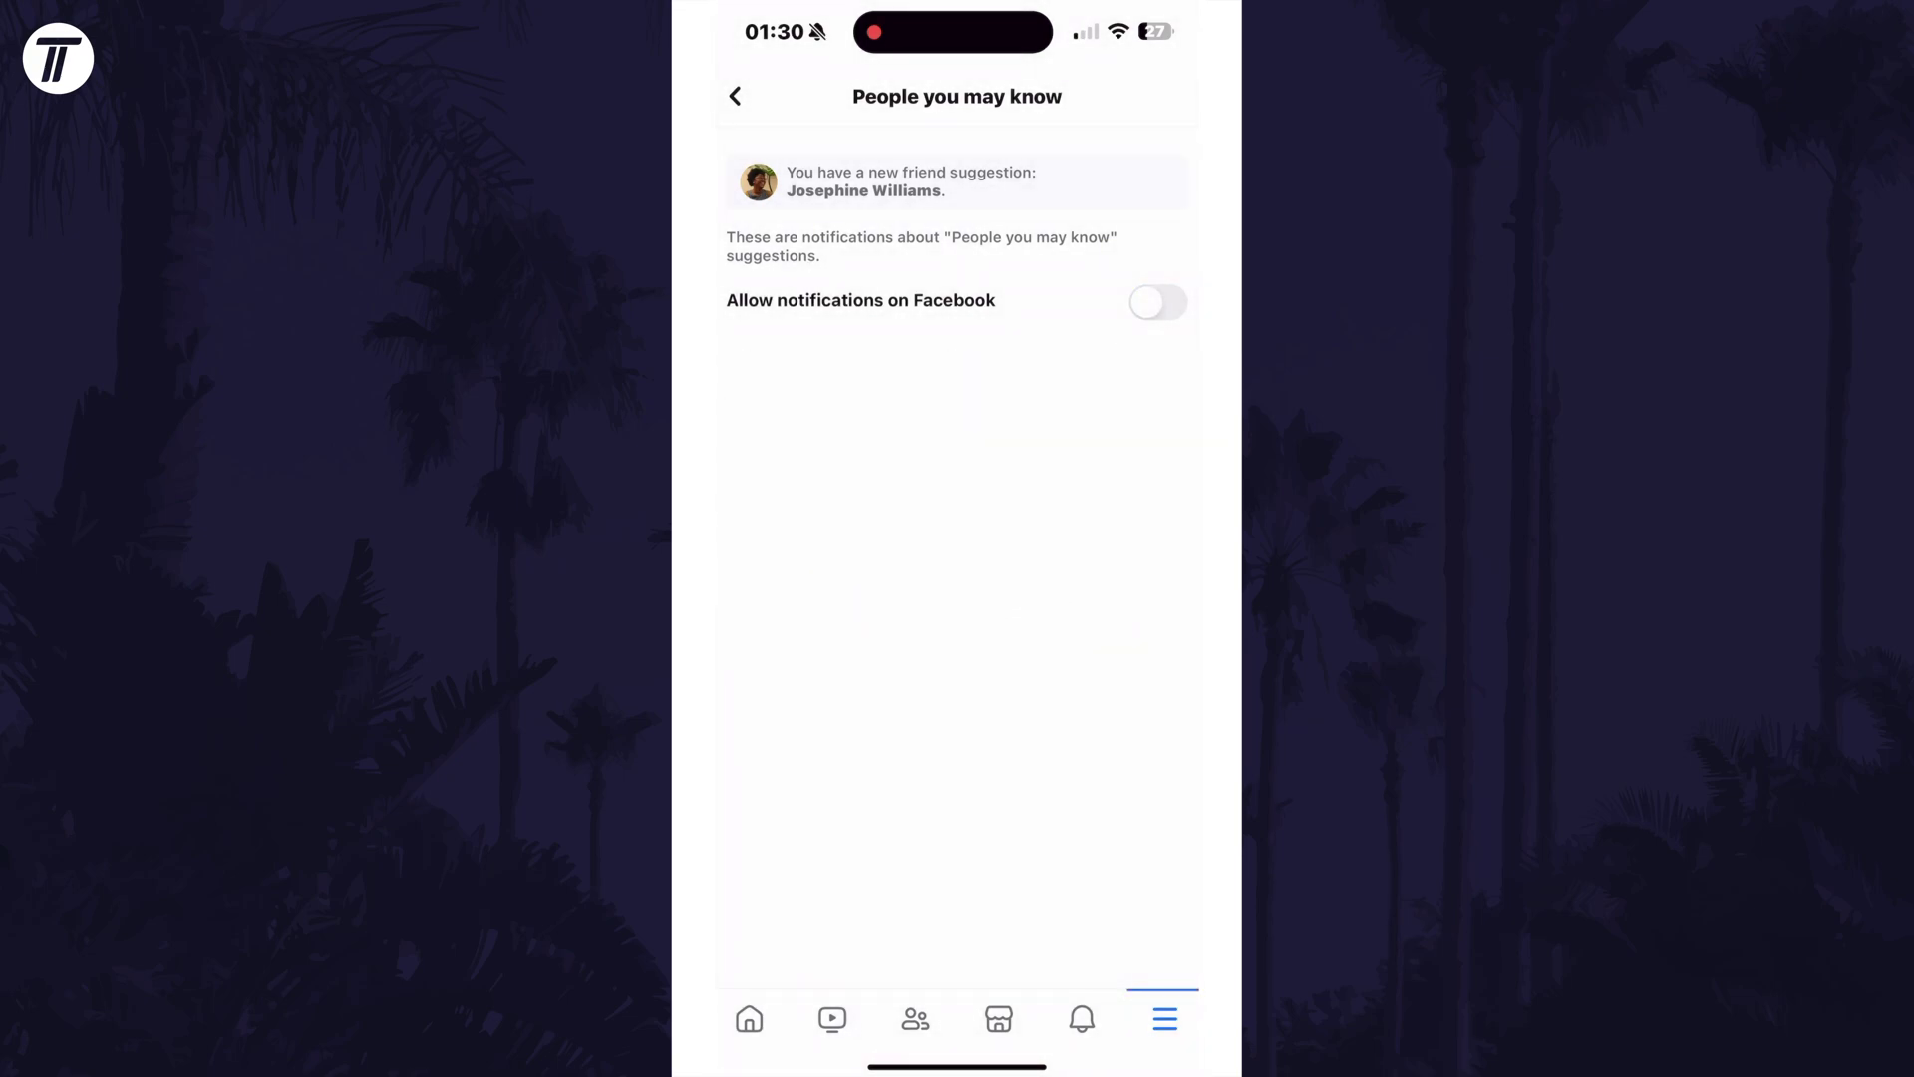
pyautogui.click(1159, 301)
pyautogui.click(1157, 414)
pyautogui.click(1157, 525)
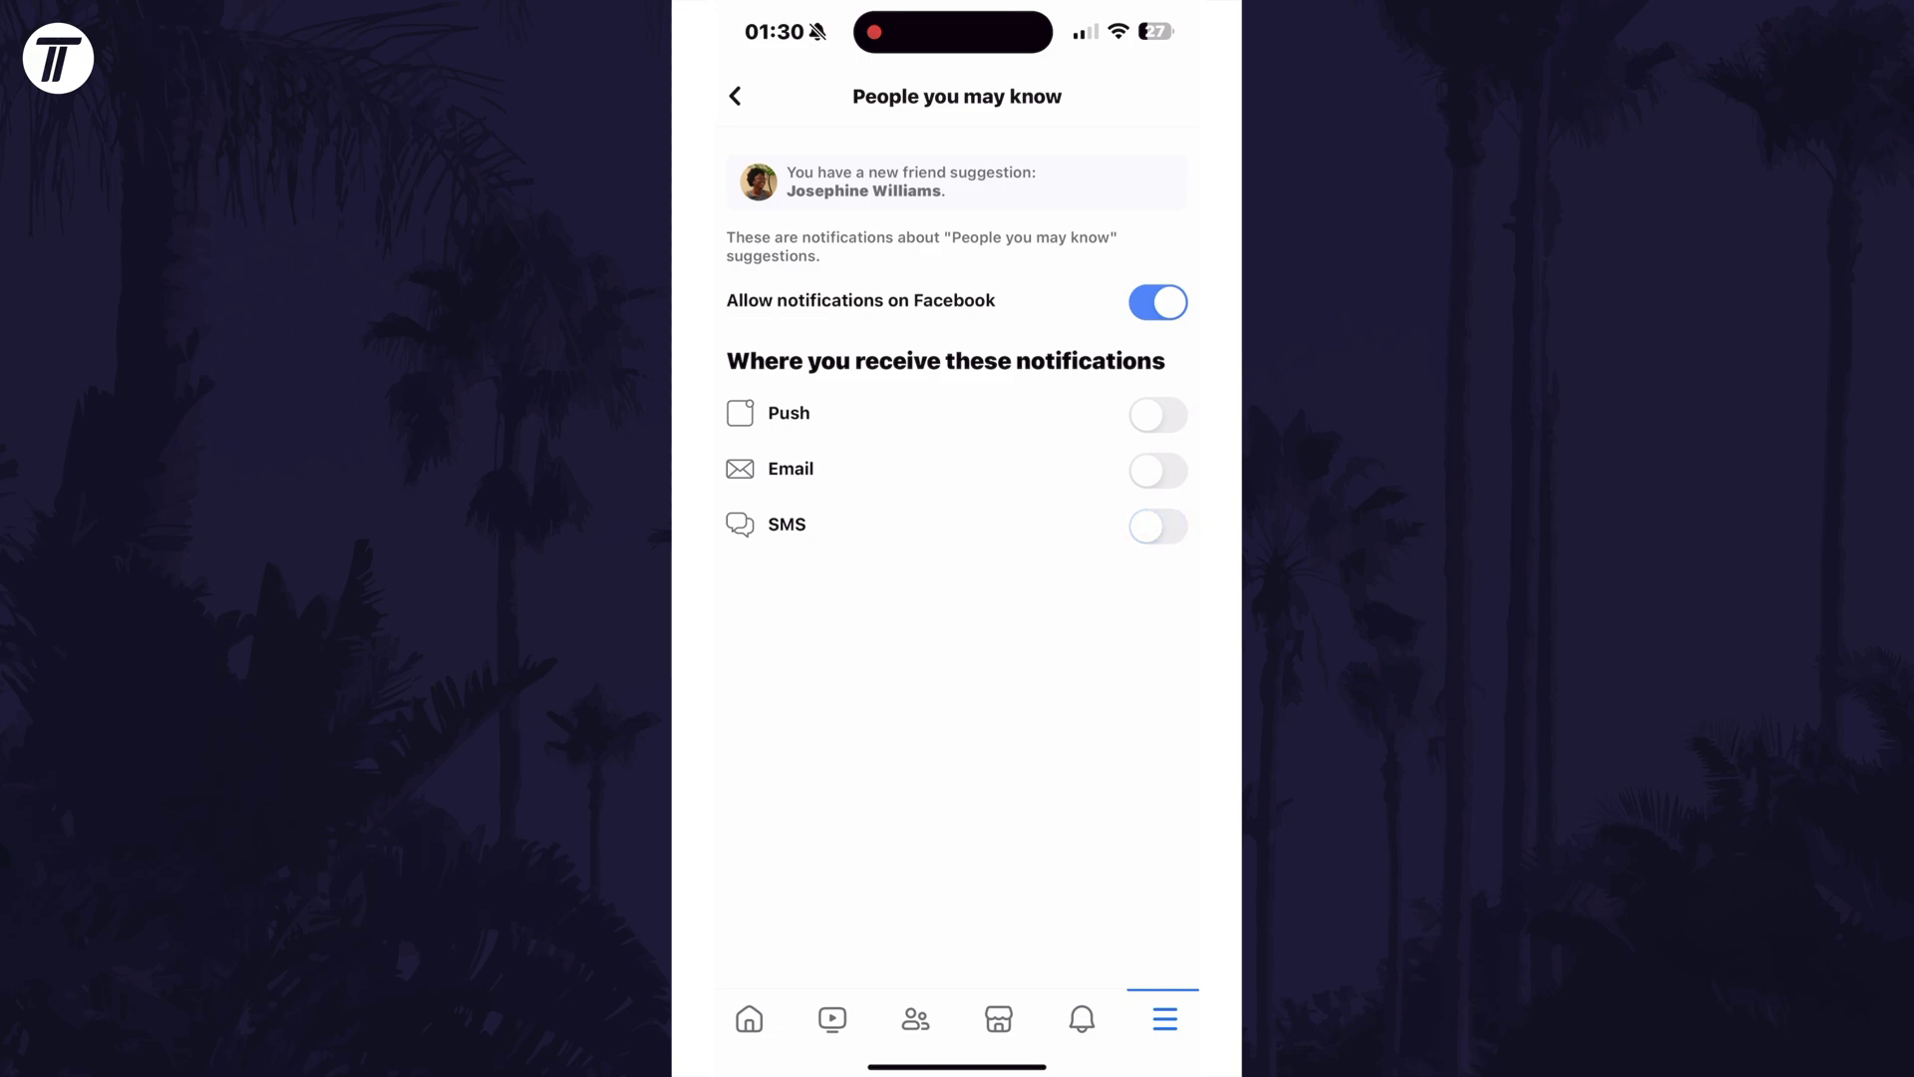
# Step: Switch Allow notifications off again and confirm with Turn off
pyautogui.click(1159, 301)
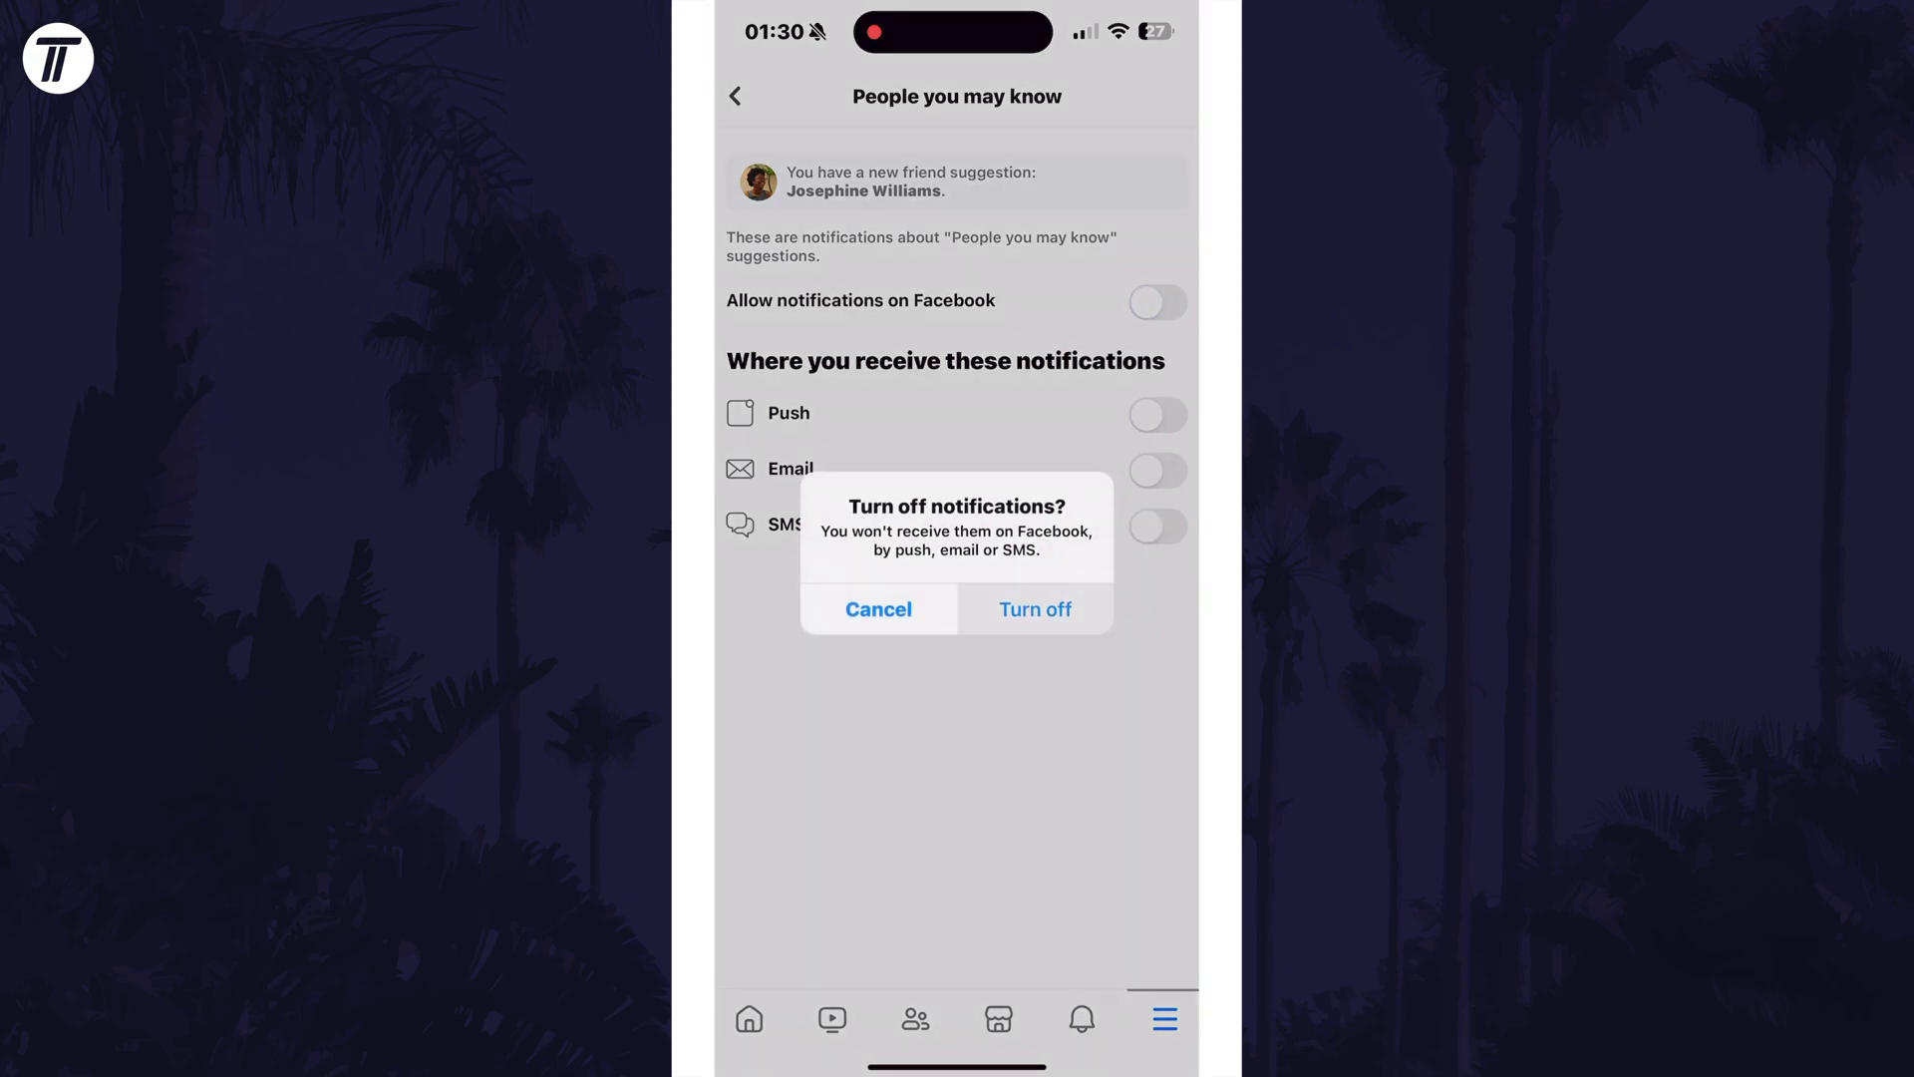
pyautogui.click(1034, 609)
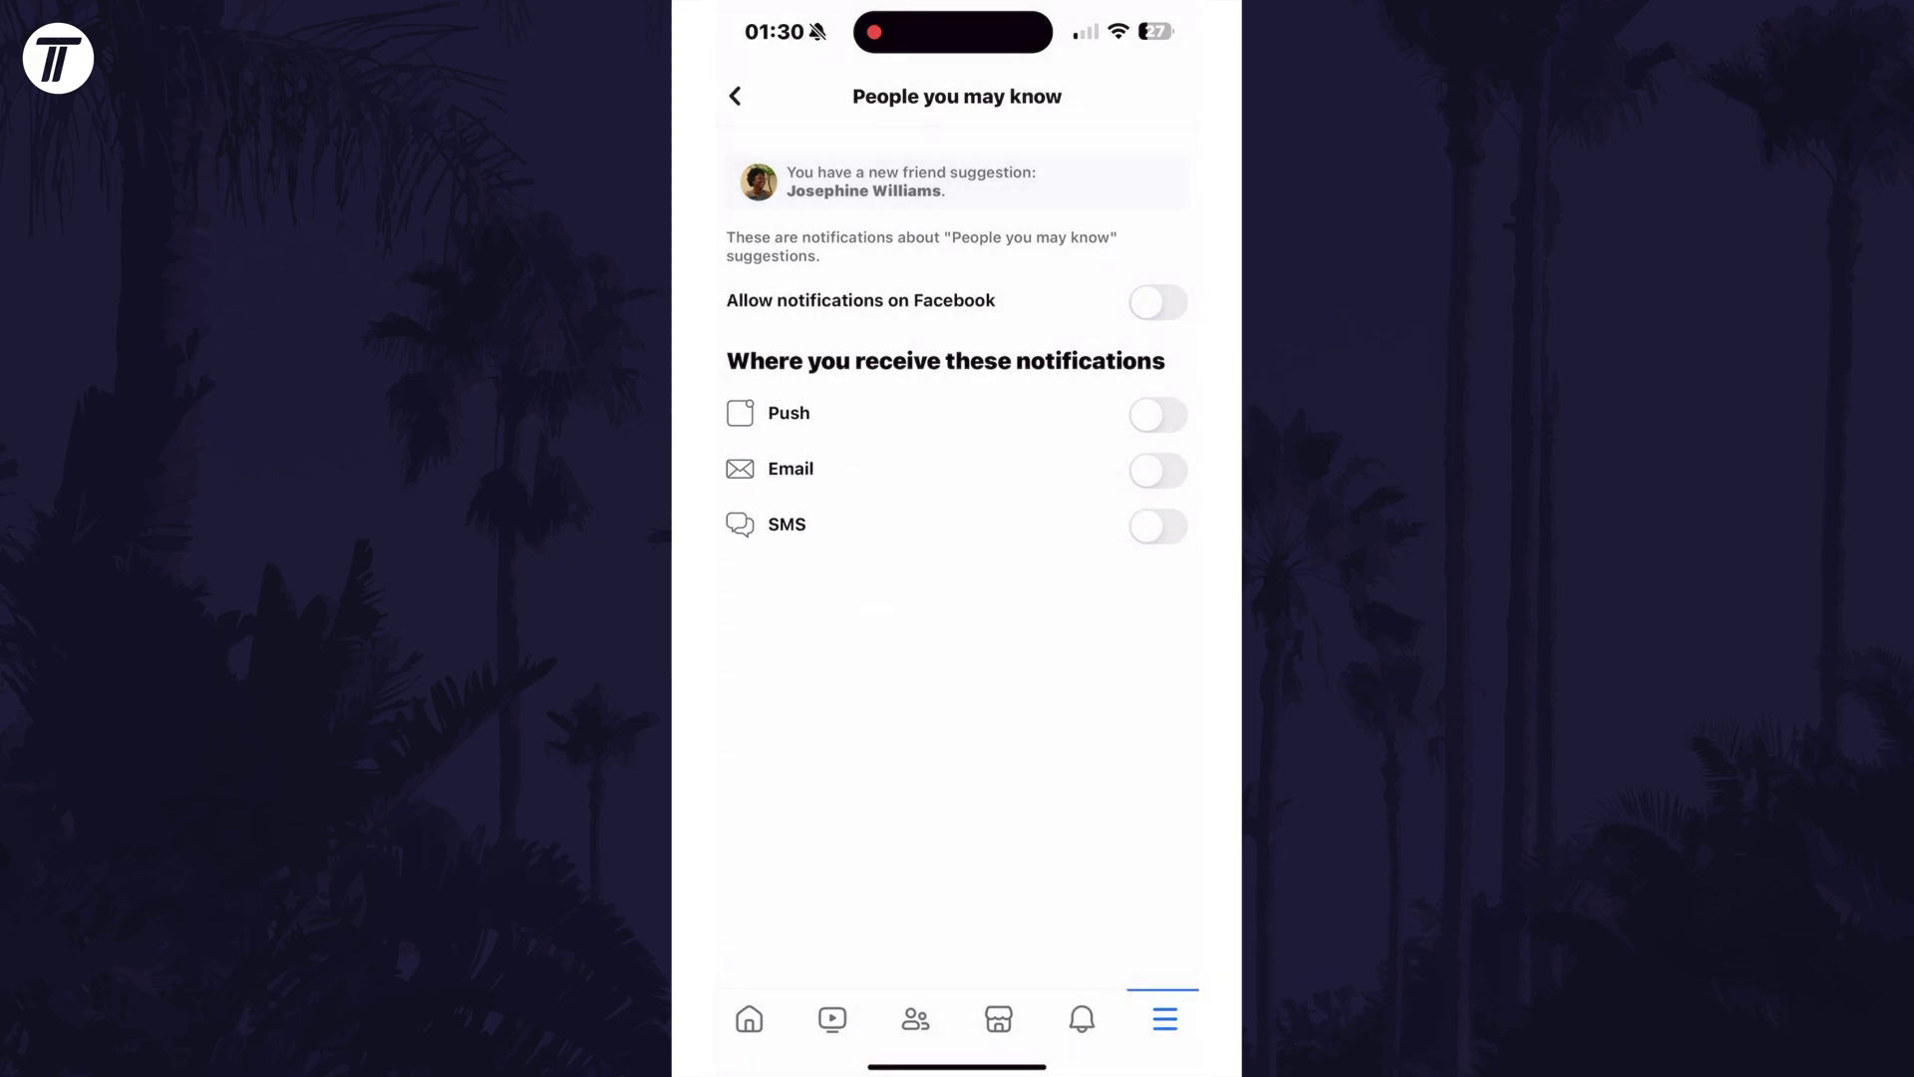
# Step: Return to the Notification settings list, where People you may know now reads Off
pyautogui.click(734, 97)
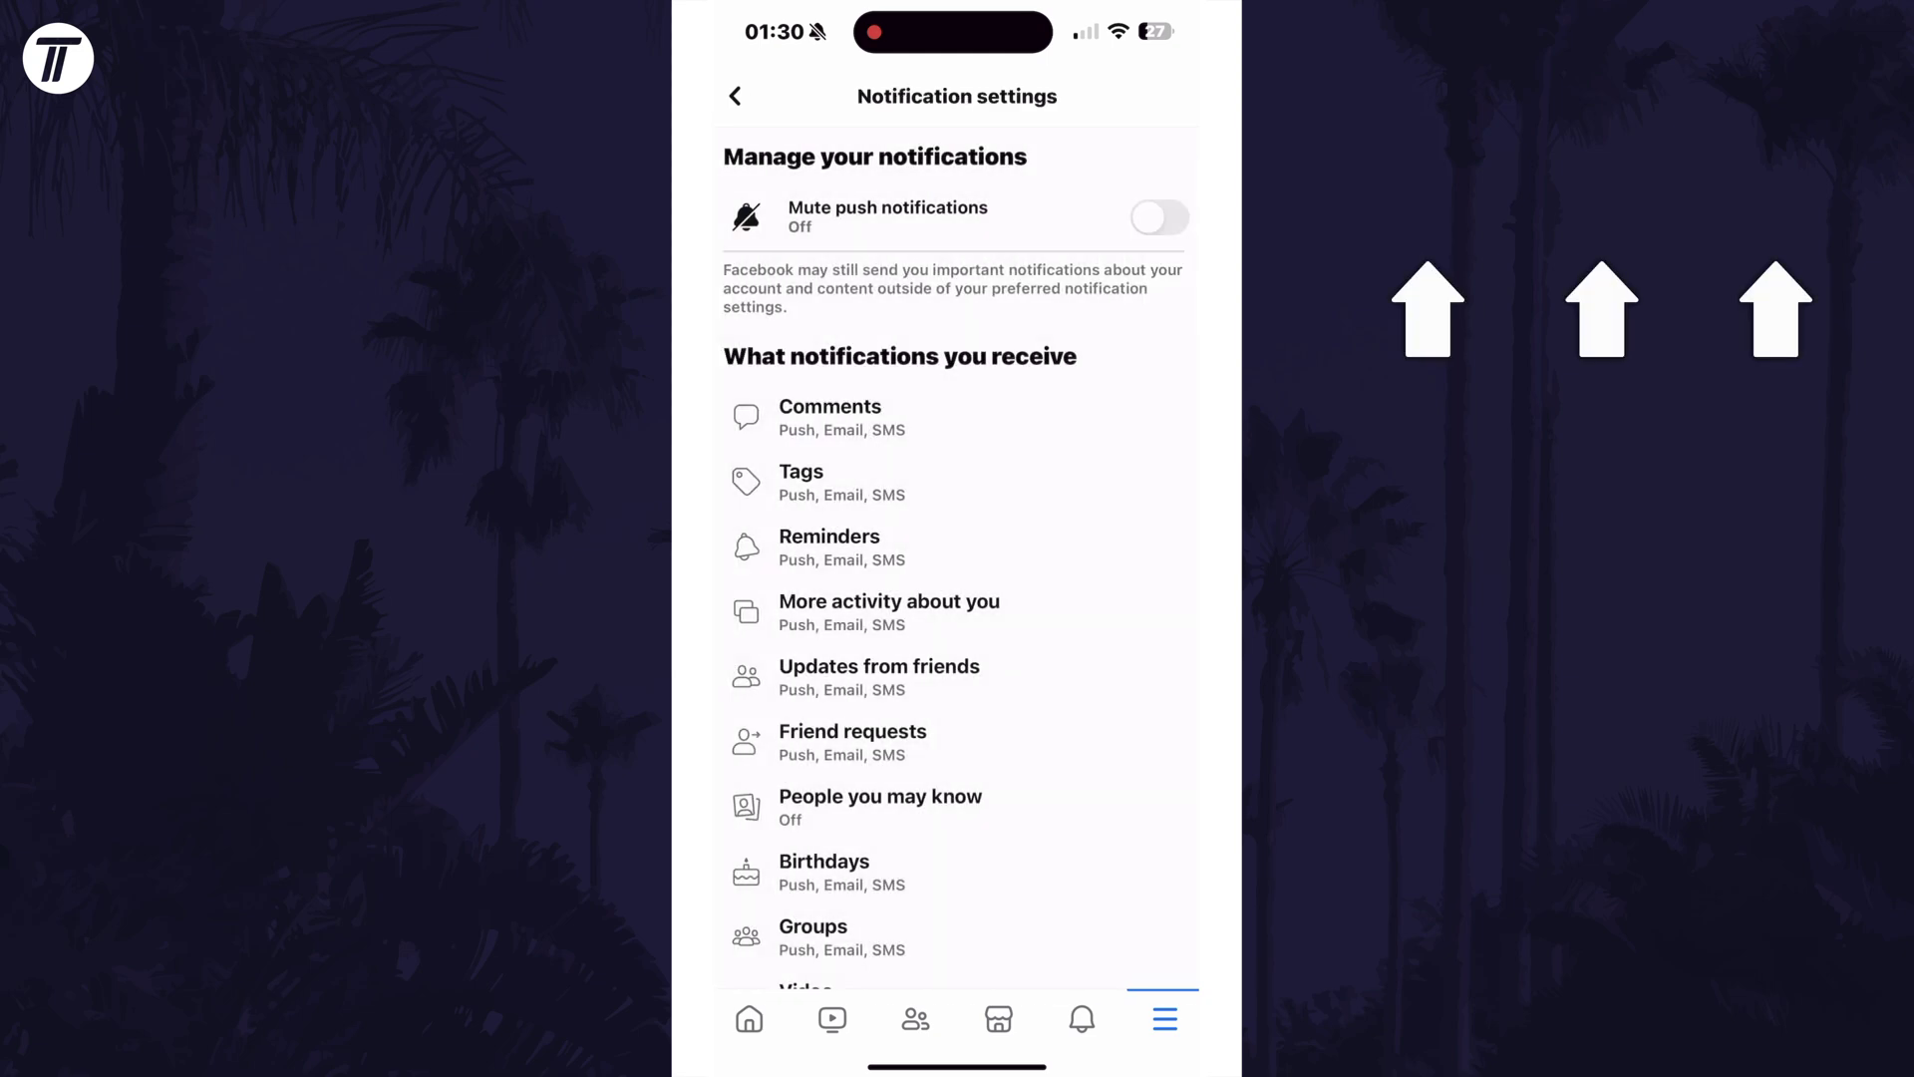
pyautogui.scroll(-3, 957, 562)
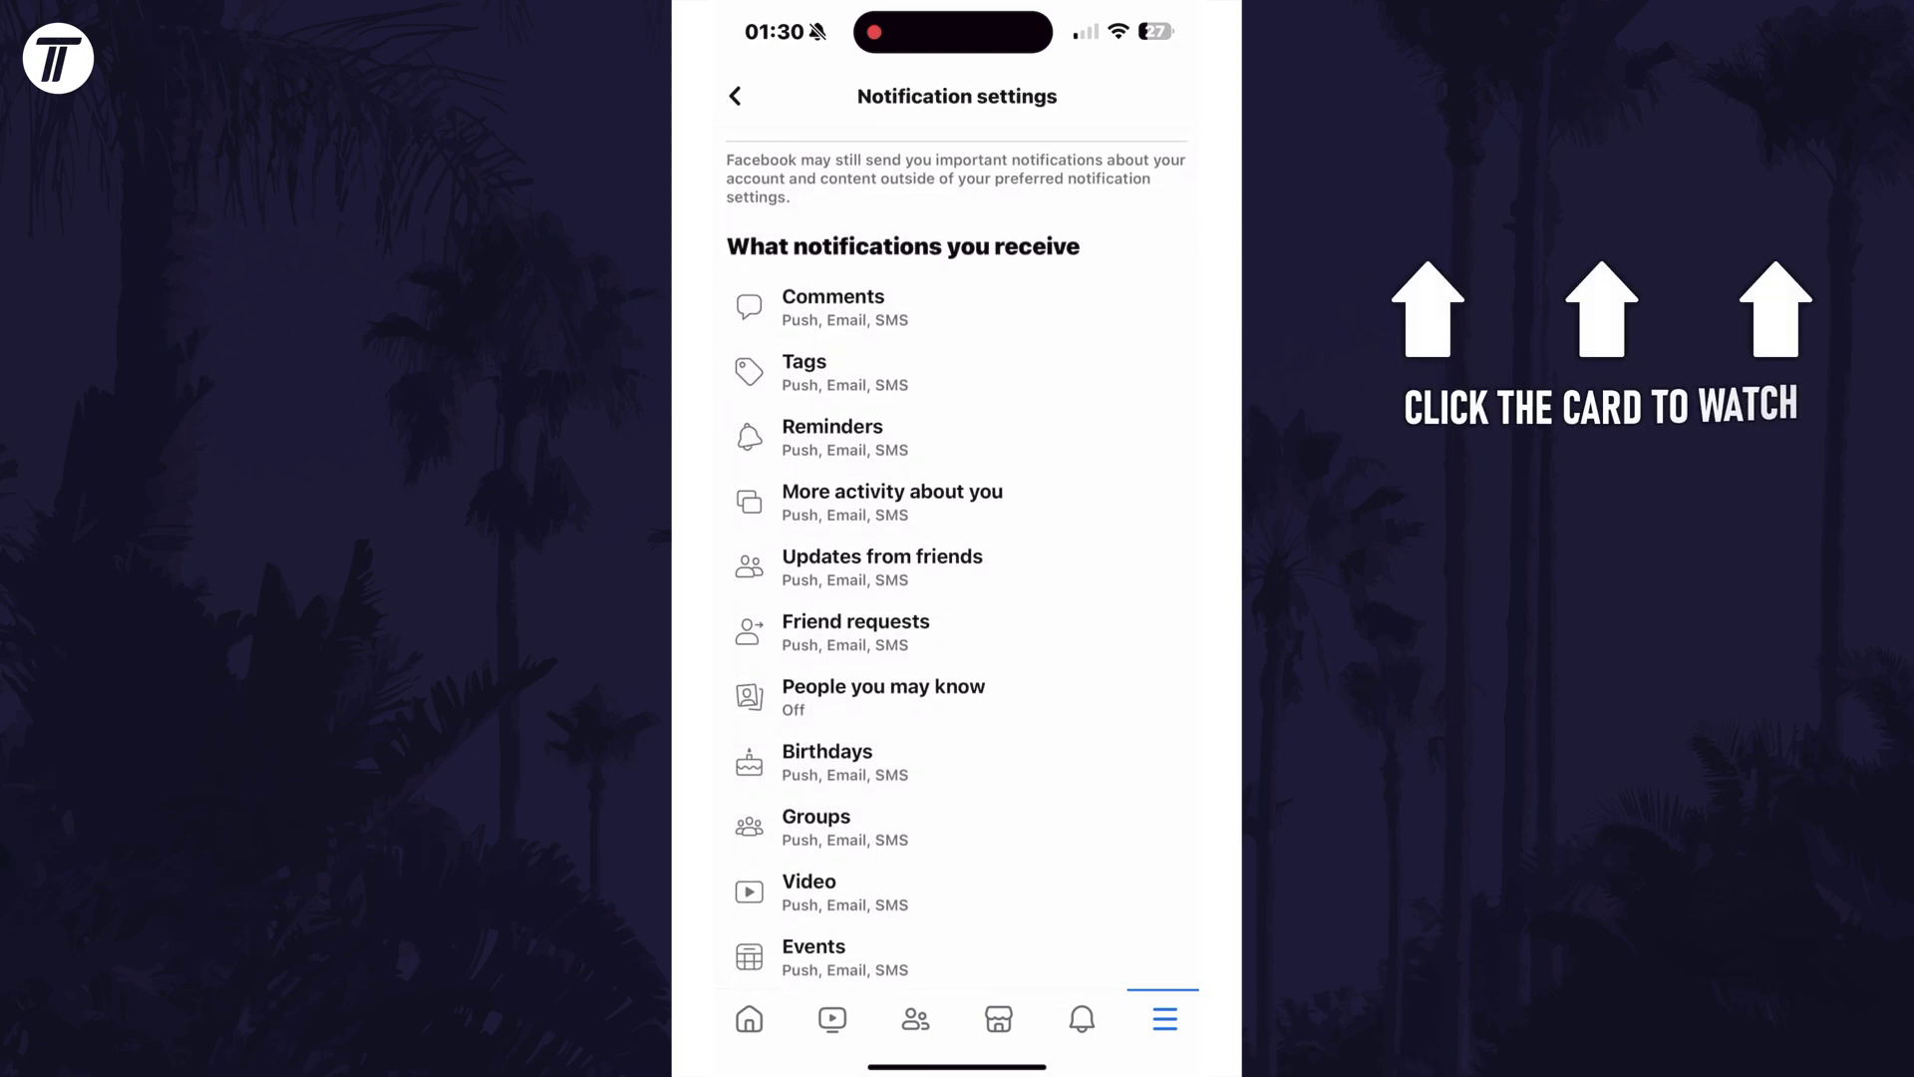